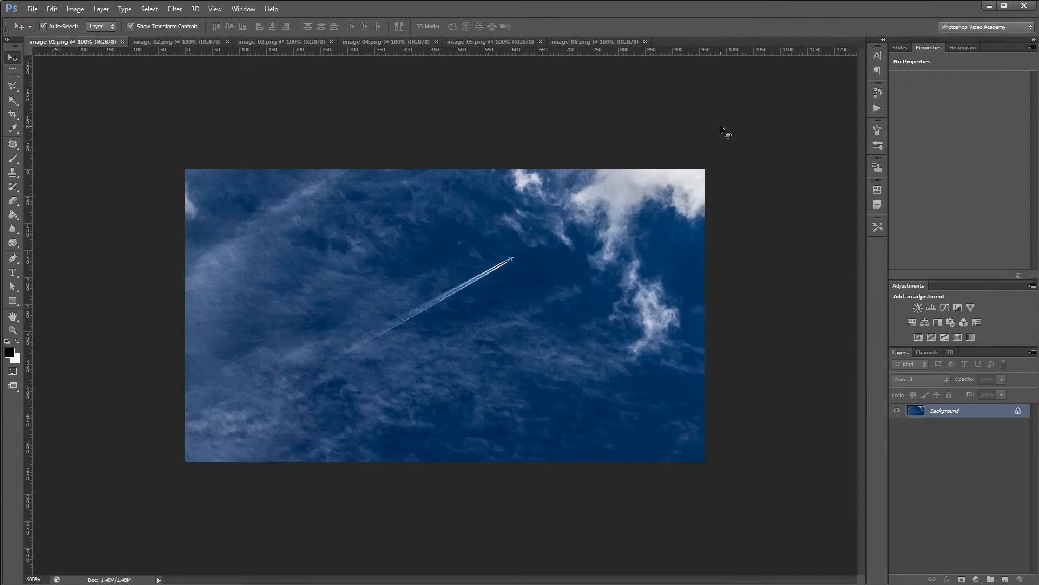
- Run a first Photomerge with Use: Files and the six open sky photos added as sources
left_click(33, 9)
left_click(48, 225)
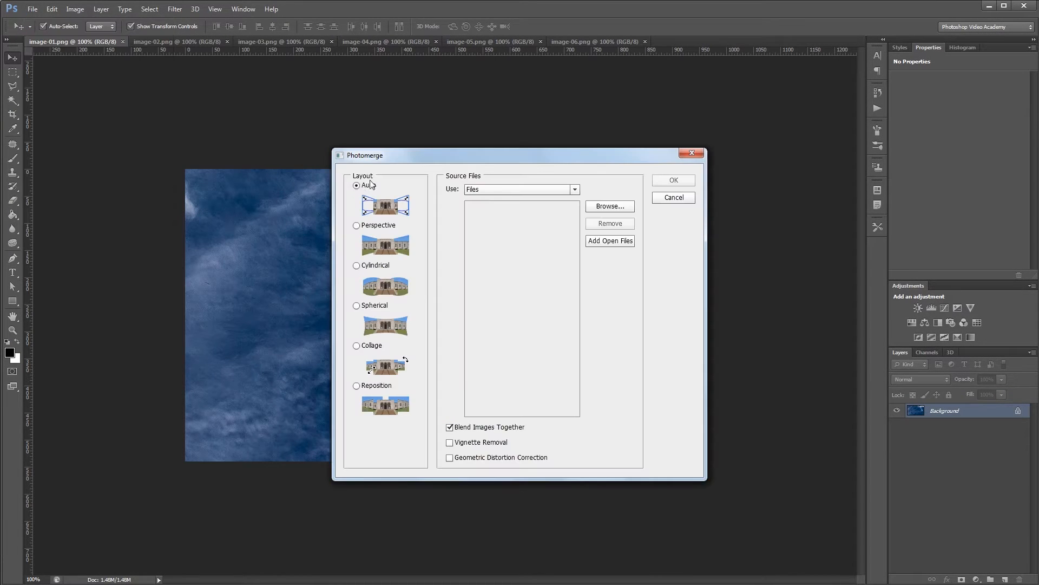
left_click(211, 244)
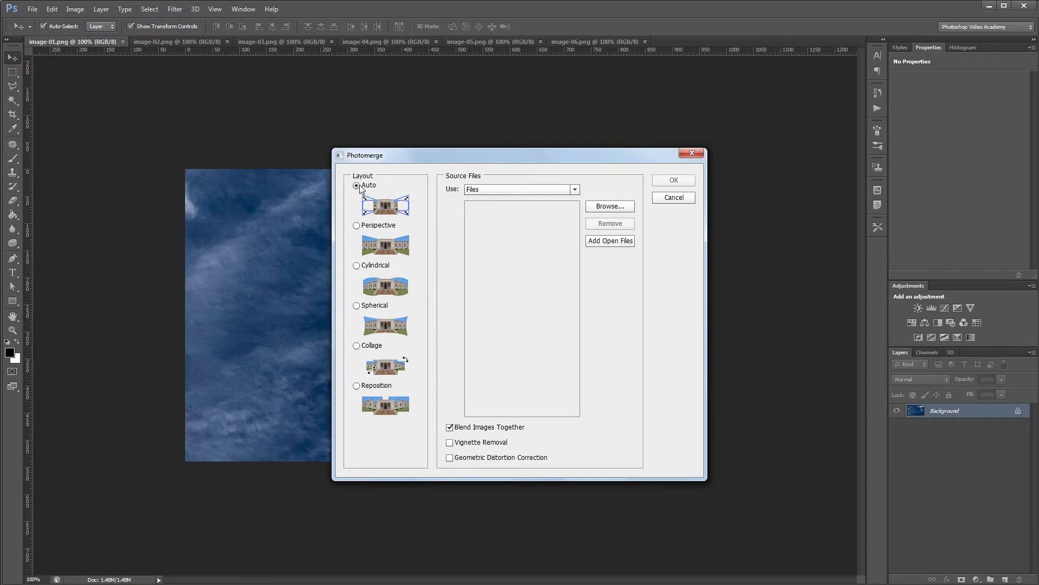
left_click(574, 189)
left_click(519, 189)
left_click(610, 241)
left_click(487, 252)
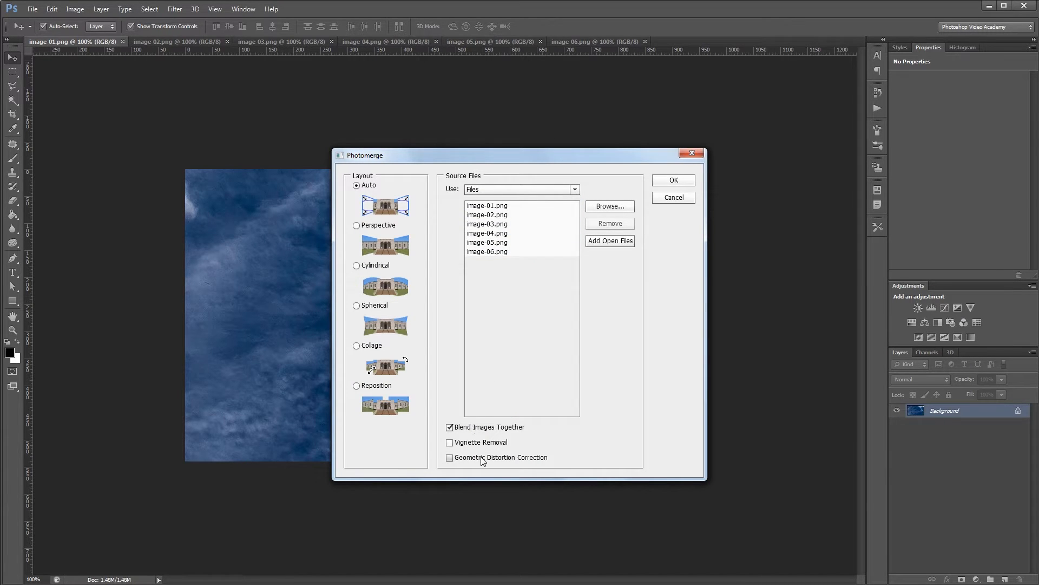
left_click(674, 179)
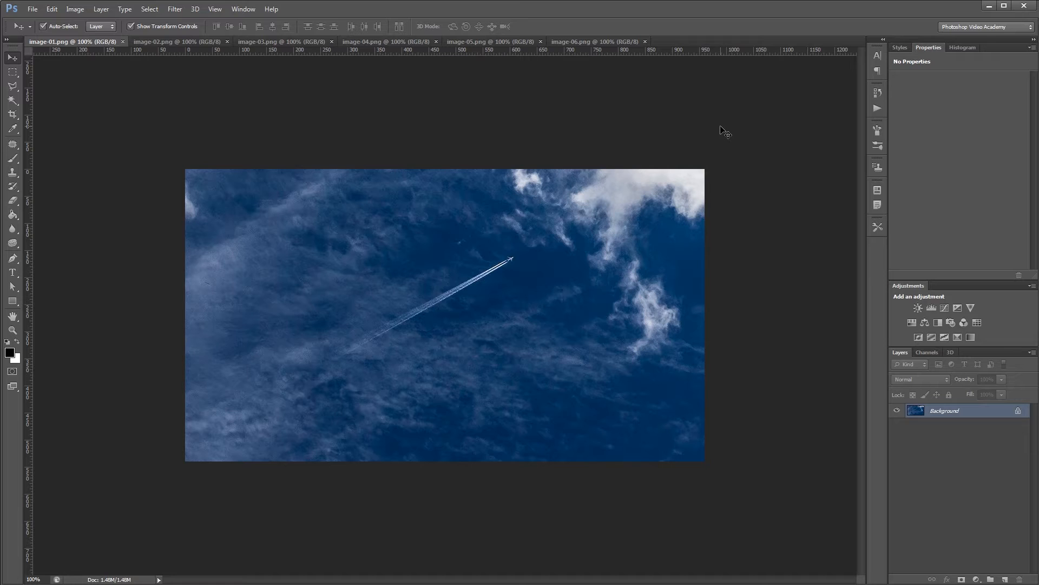
- Cycle through the next open sky photo documents to review them
key("ctrl+Tab")
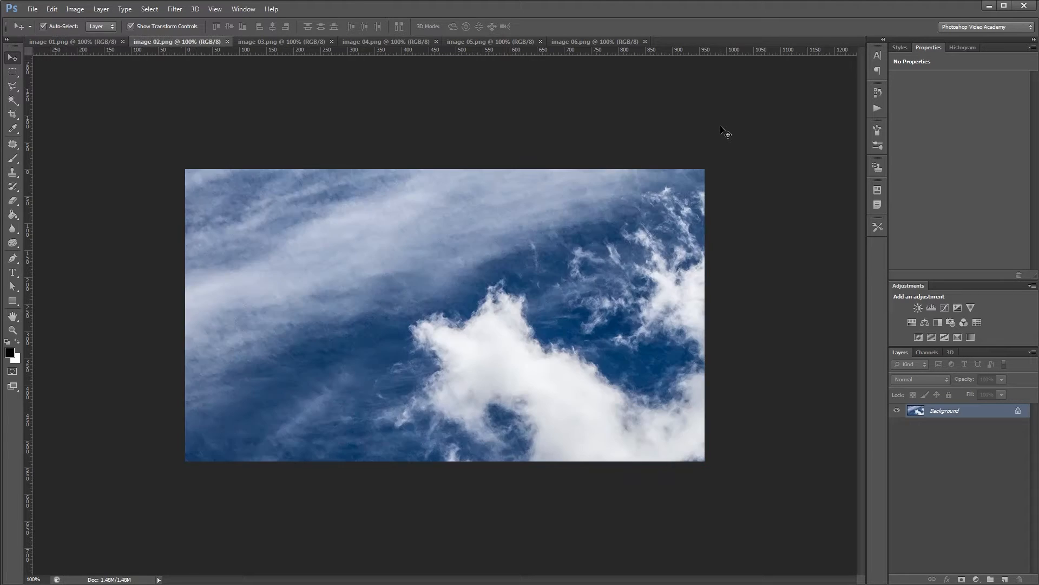
key("ctrl+Tab")
key("ctrl+Tab")
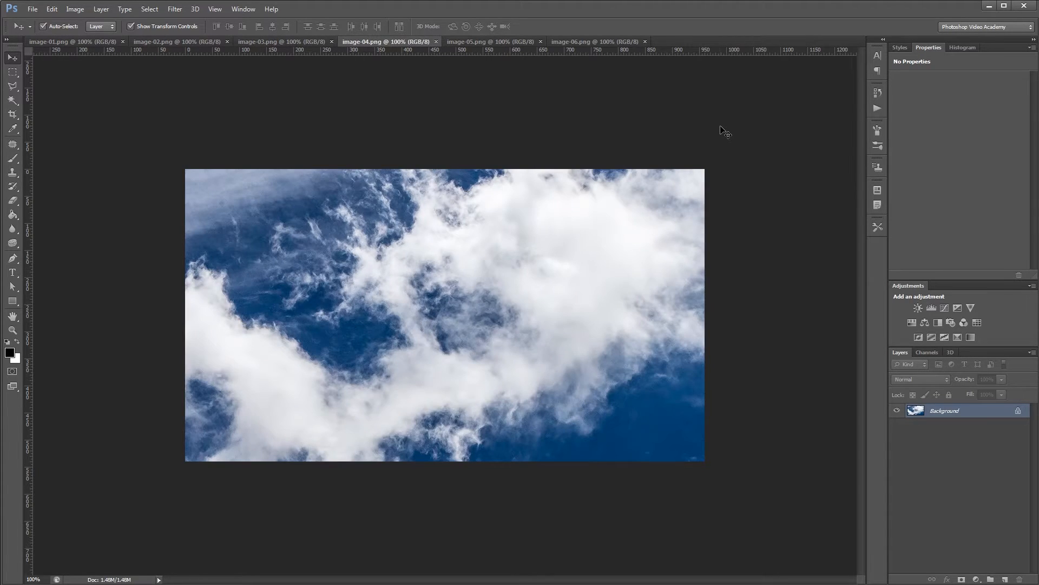
key("ctrl+Tab")
key("ctrl+Tab")
key("ctrl+Tab")
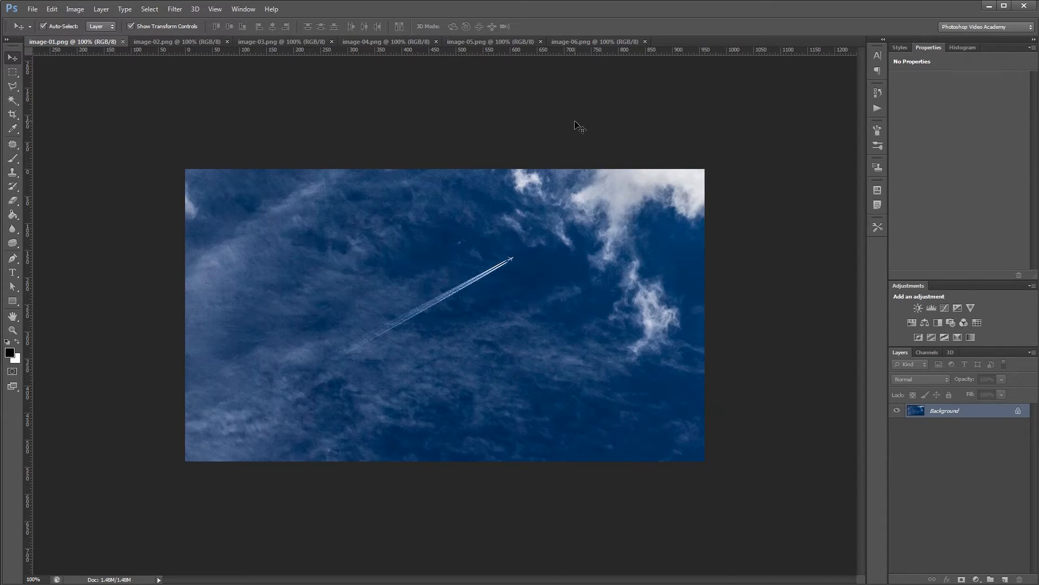
- Set up Photomerge again with Auto layout, Use: Files and all six open photos, then build the panorama
left_click(33, 10)
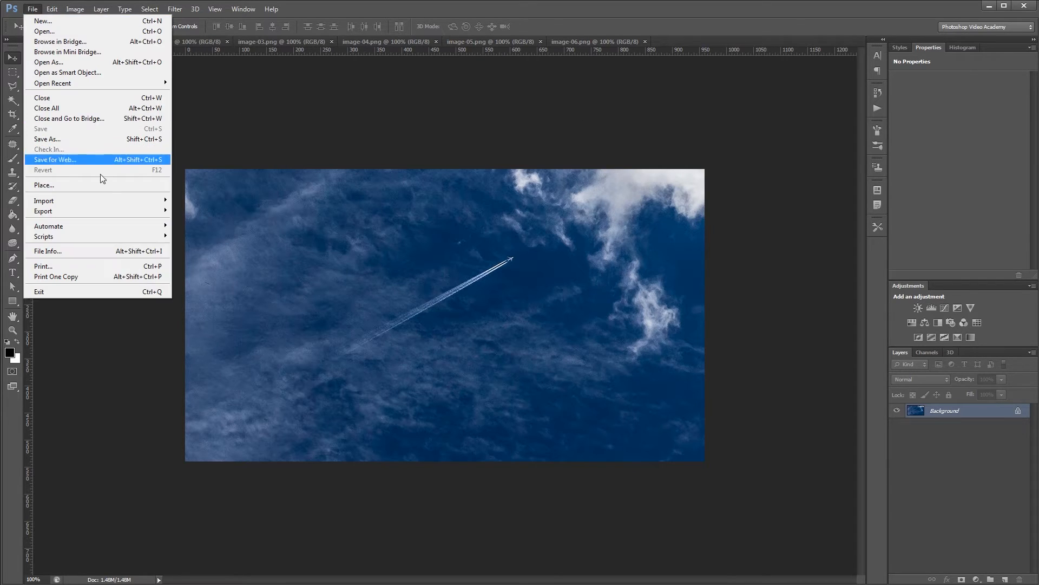
mouse_move(48, 226)
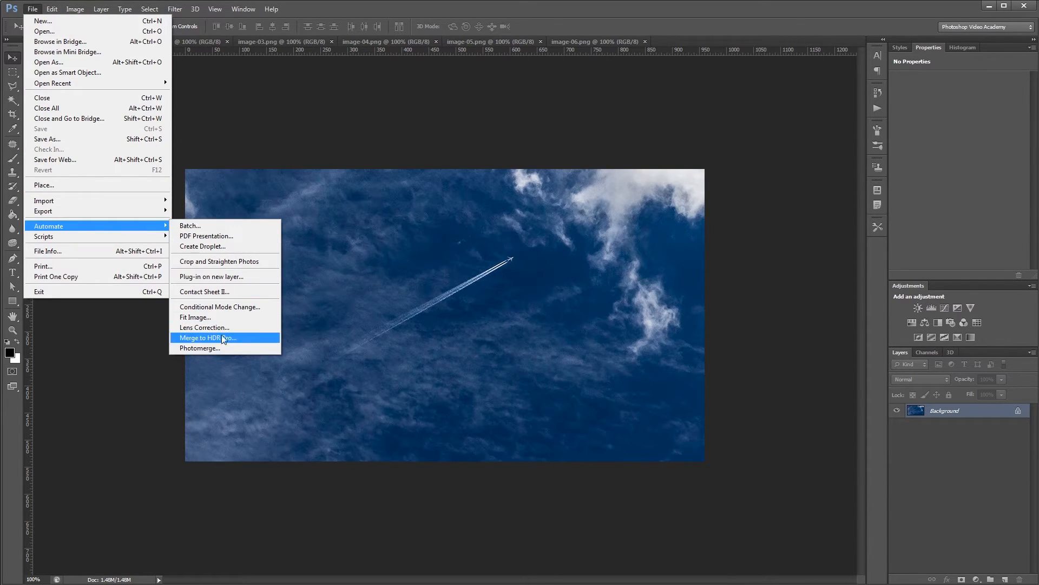
left_click(220, 349)
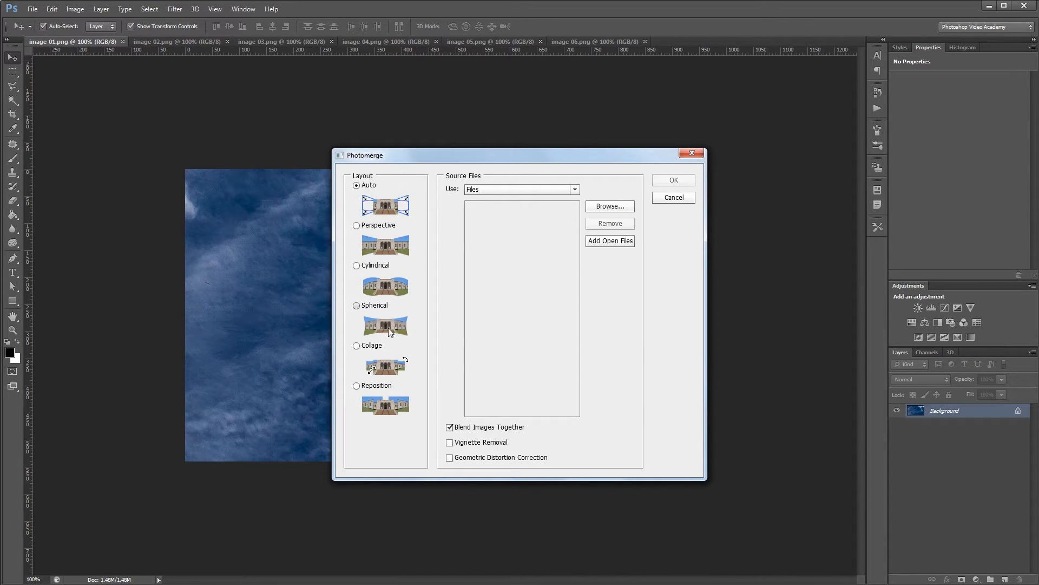
left_click(357, 185)
left_click(487, 189)
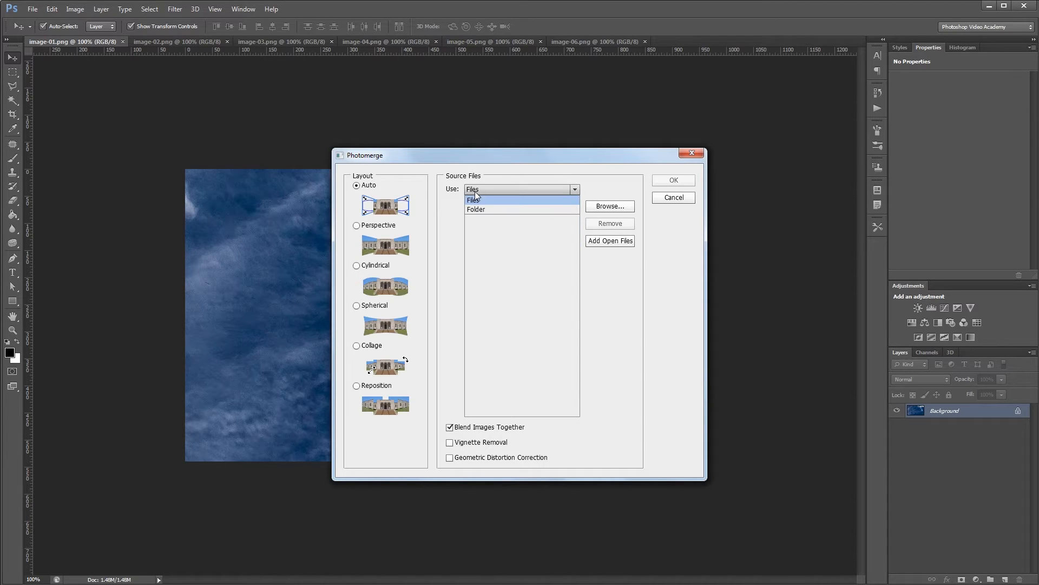
left_click(475, 198)
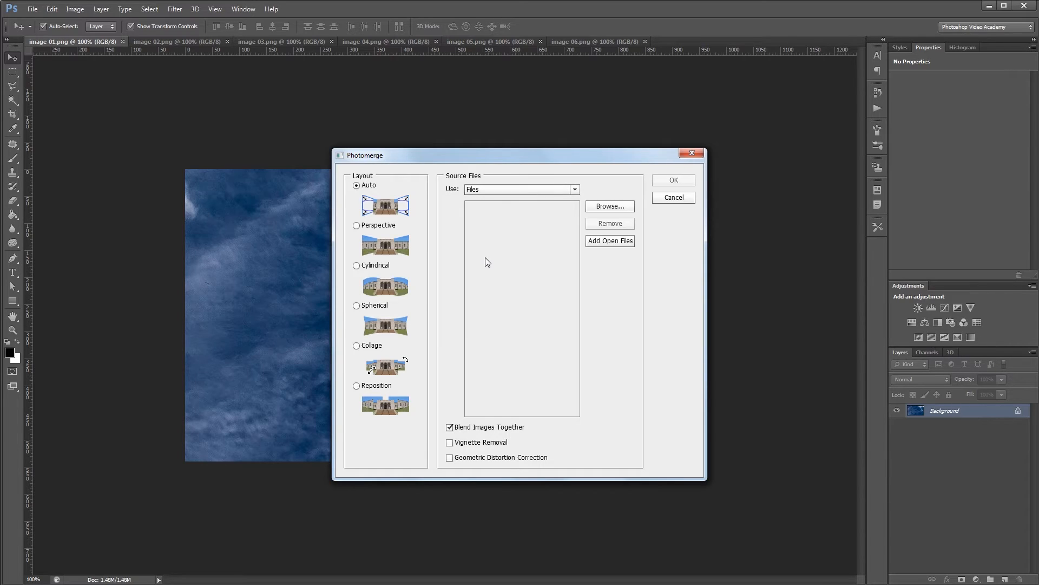
left_click(605, 242)
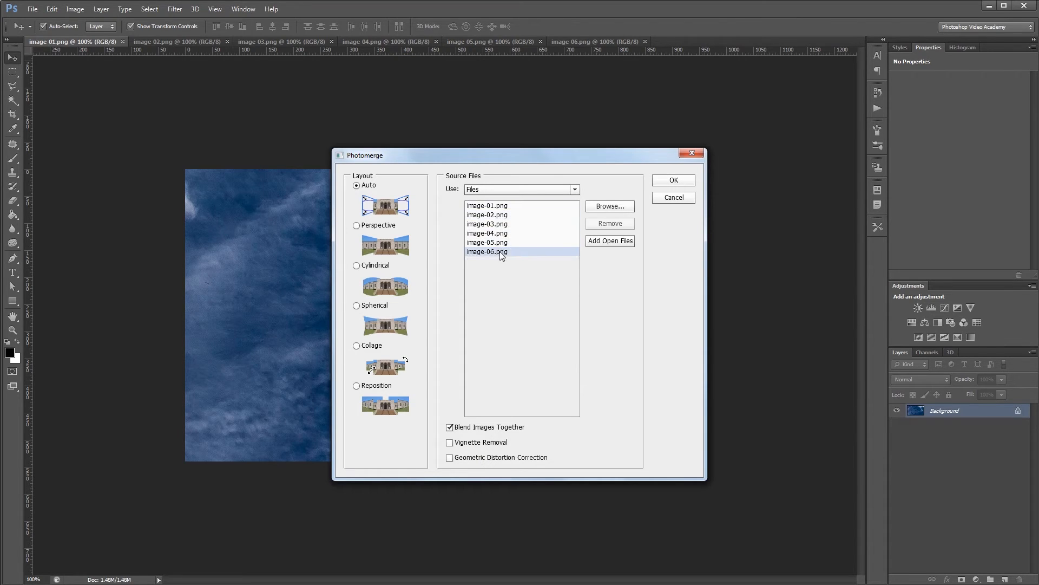
left_click(674, 179)
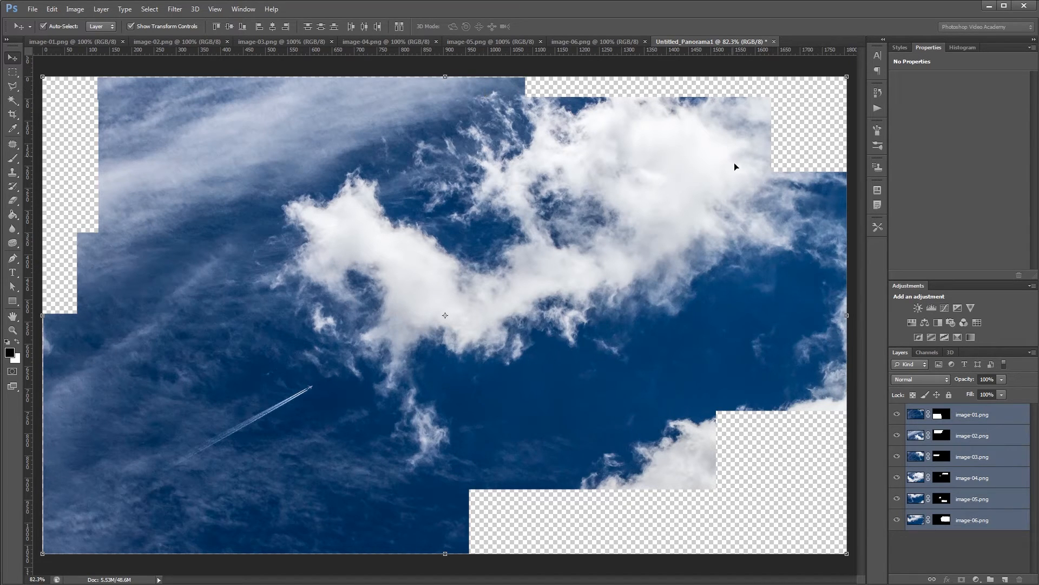
- Toggle the image-01.png layer's visibility off and on to inspect the blend
left_click(898, 413)
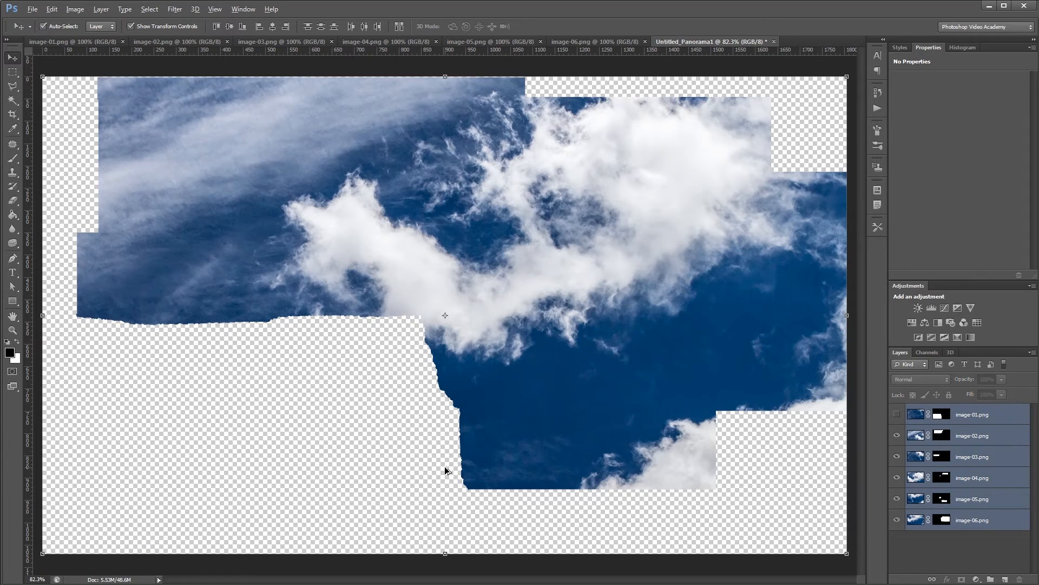
scroll(443, 466, "up", 3)
scroll(462, 412, "up", 2)
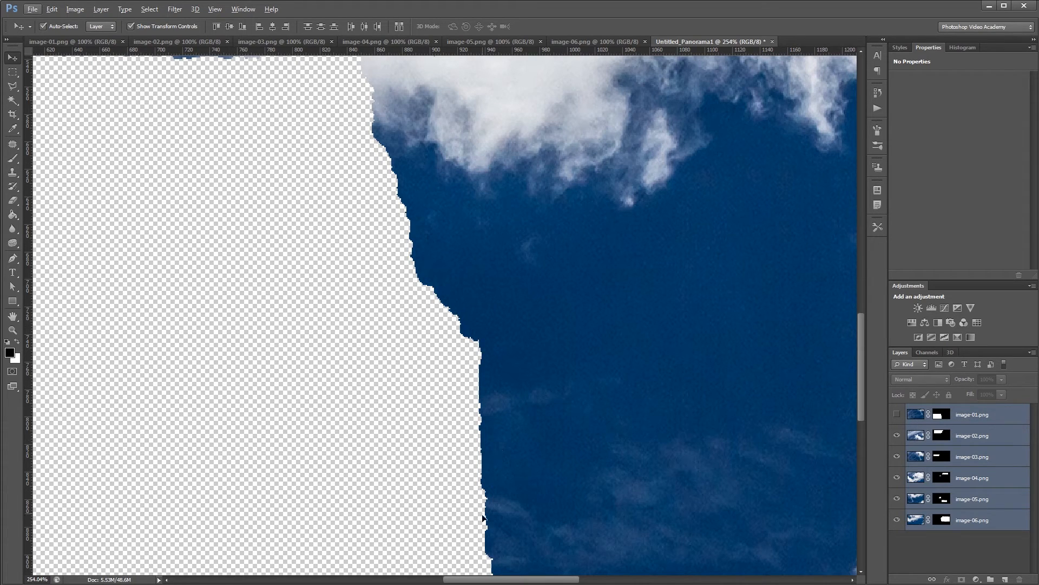
left_click(897, 415)
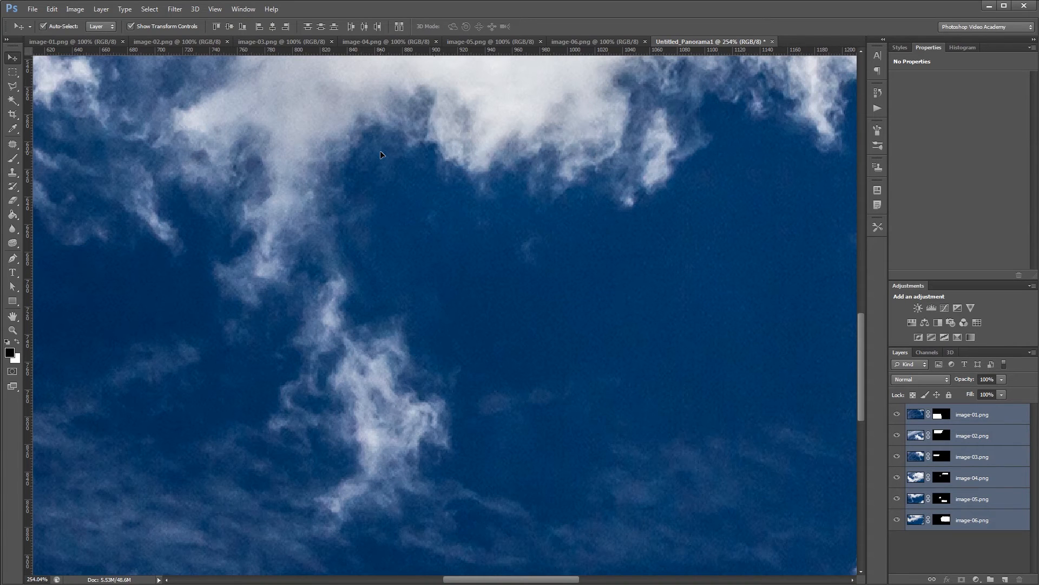
scroll(401, 228, "down", 2)
scroll(448, 299, "down", 2)
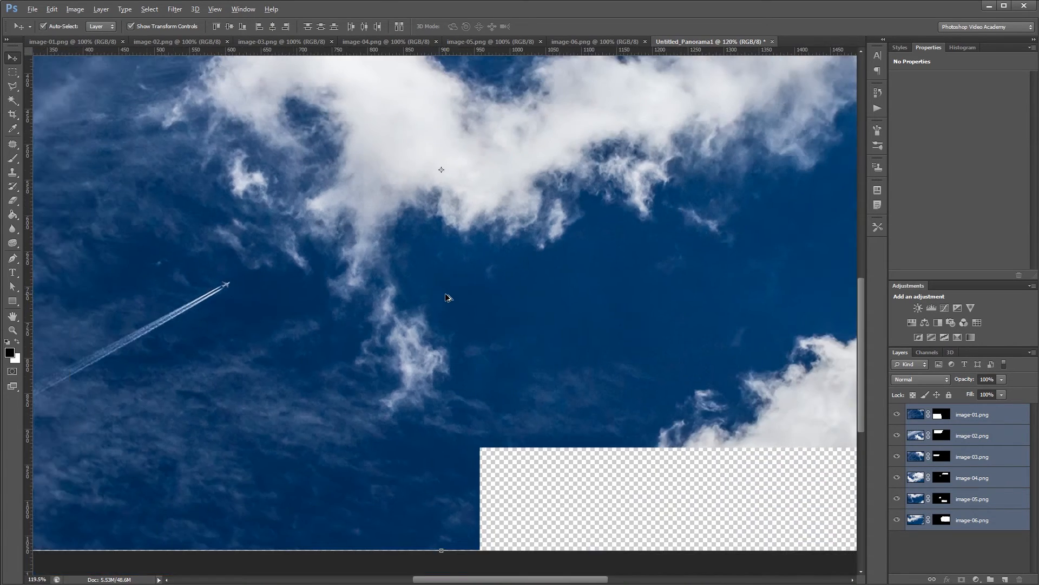
scroll(448, 299, "down", 1)
scroll(449, 299, "down", 1)
scroll(463, 308, "down", 1)
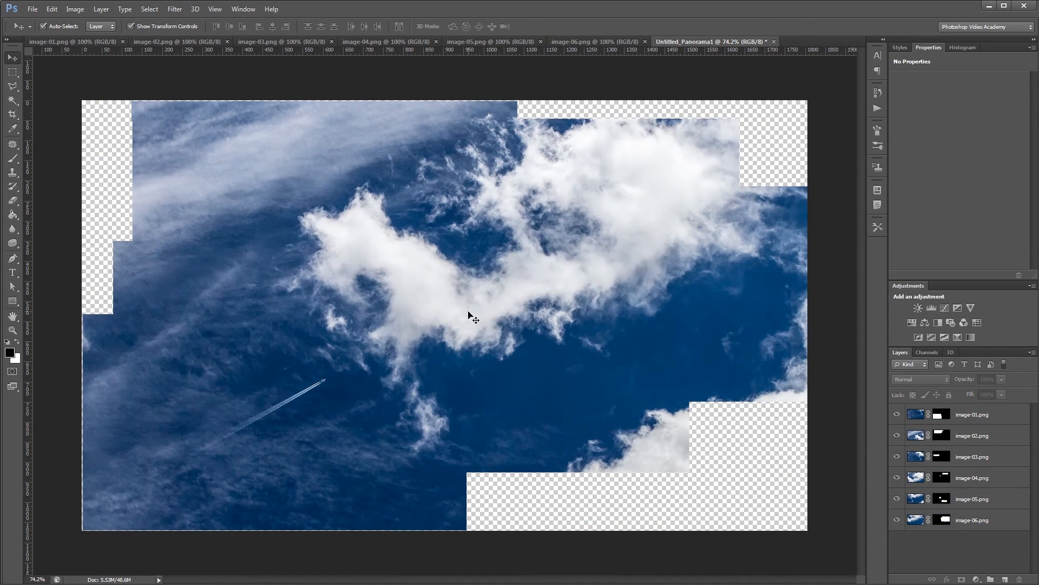
key("c")
- Crop the panorama by pulling the top, right and left edges inside the sky and applying it
left_click_drag(444, 101, 444, 106)
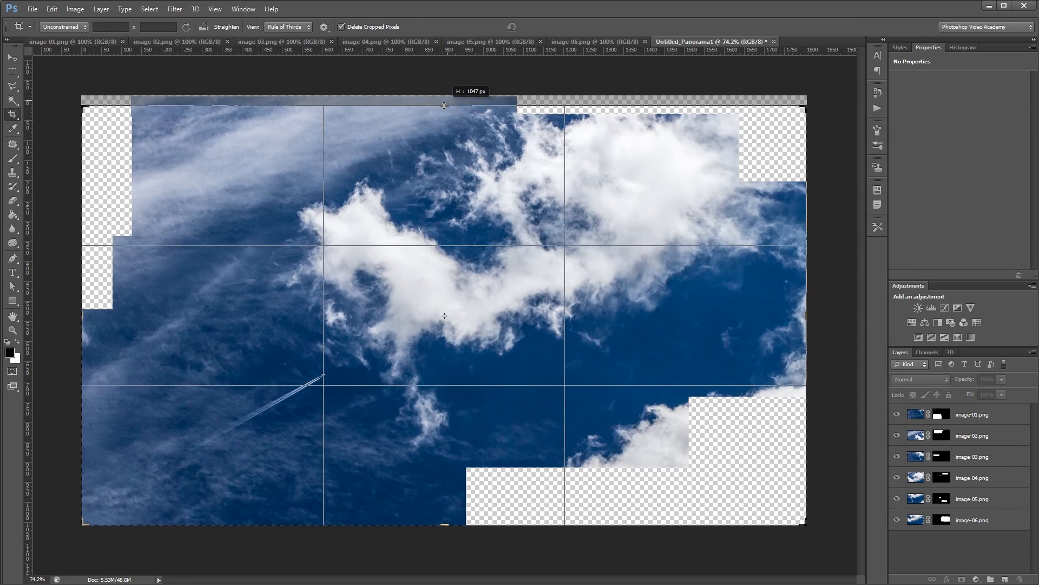
left_click_drag(806, 290, 777, 289)
left_click_drag(118, 314, 169, 313)
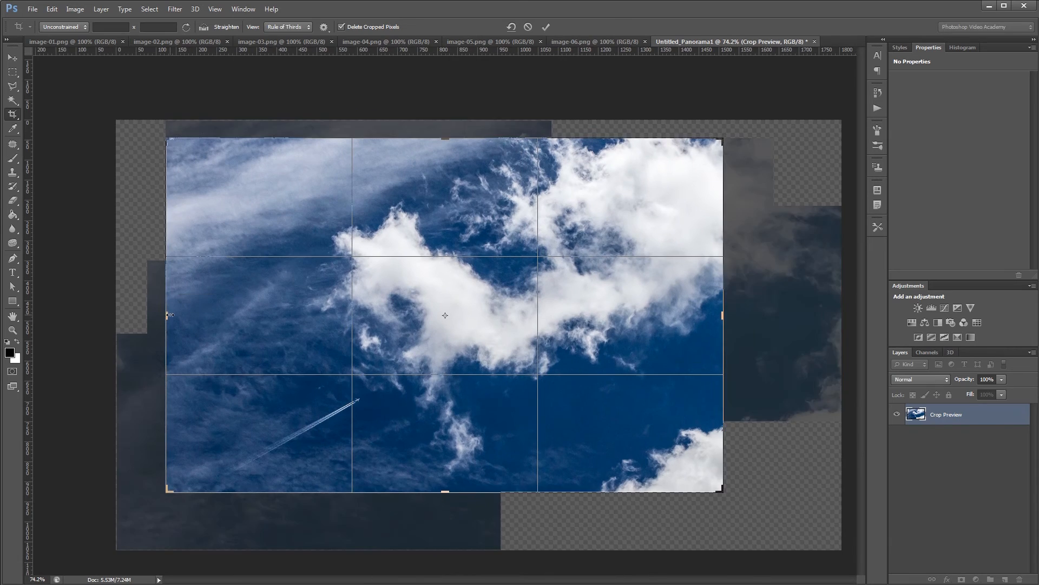
key("Return")
key("v")
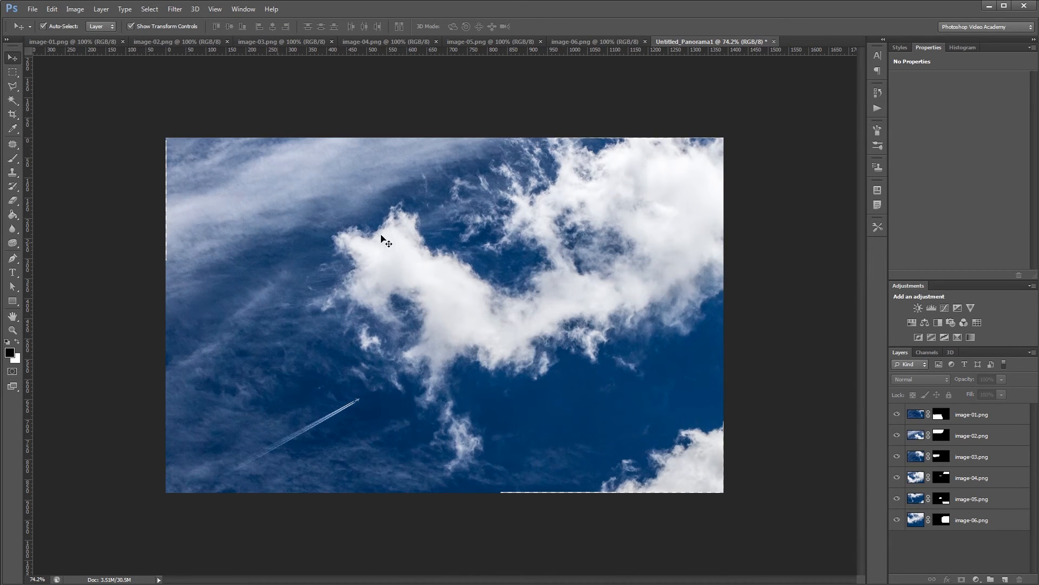
left_click(588, 41)
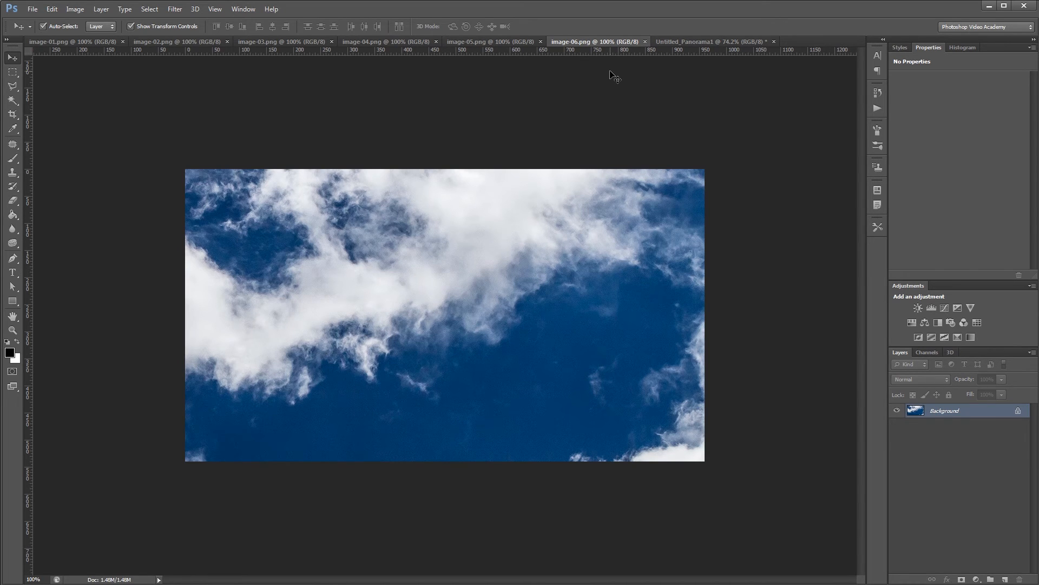
- Return to Untitled_Panorama1 and view it at 100% zoom
left_click(702, 41)
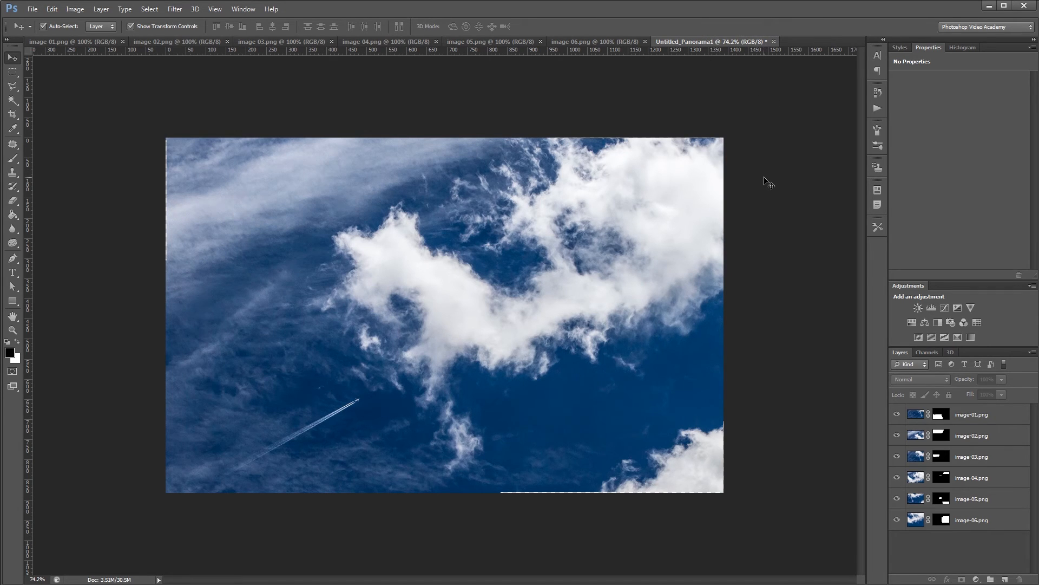
key("ctrl+1")
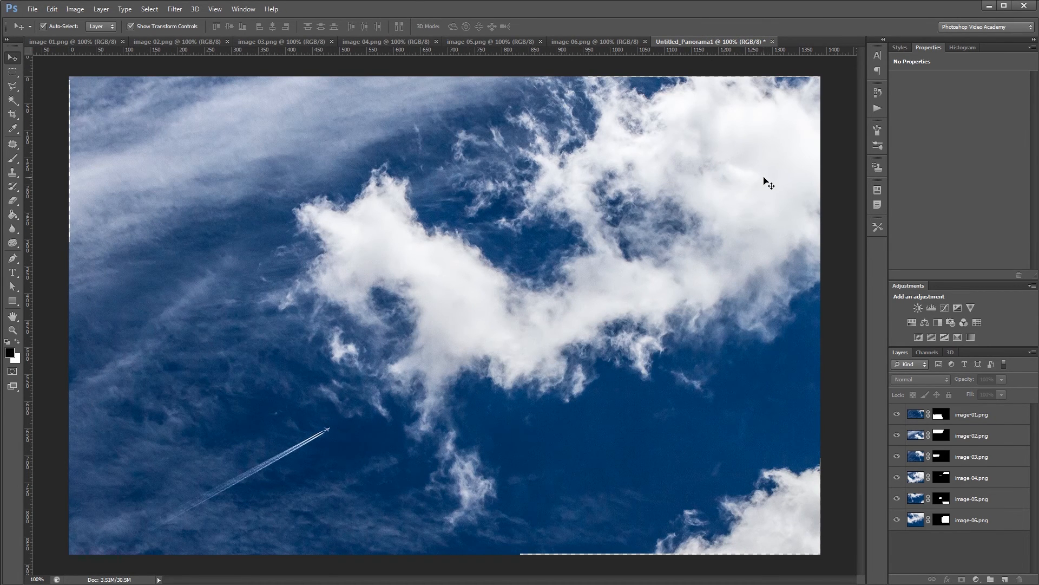